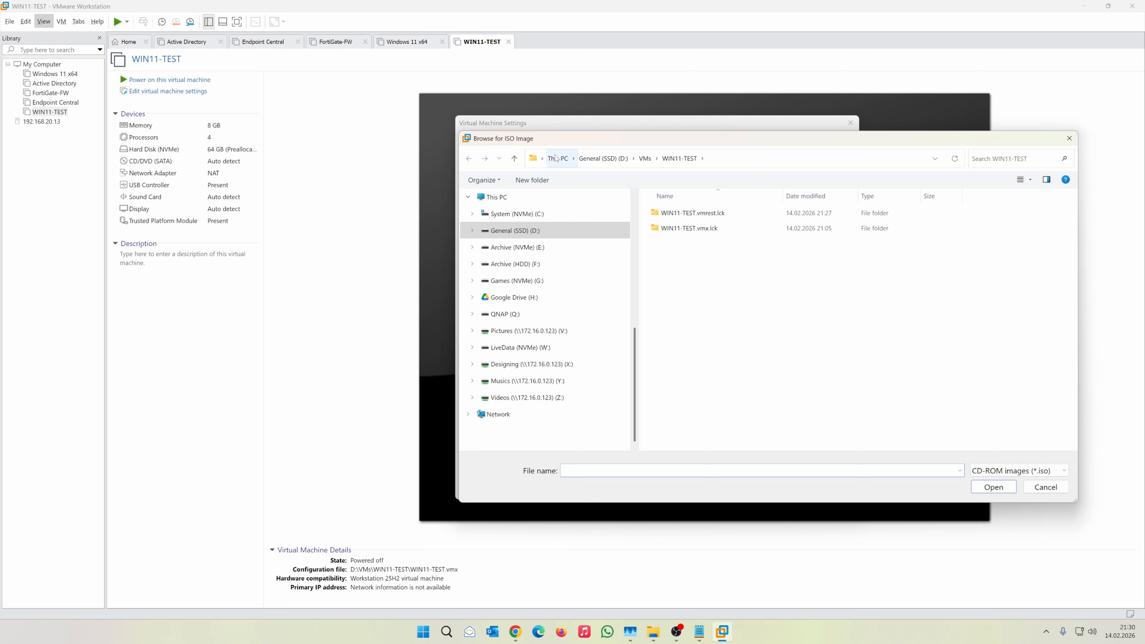
Attach the Windows 11 ISO from the E: drive's ISOs\Microsoft\Client\Volume Licensing\Windows 11 folder to the CD/DVD drive
left_click(557, 159)
double_click(918, 256)
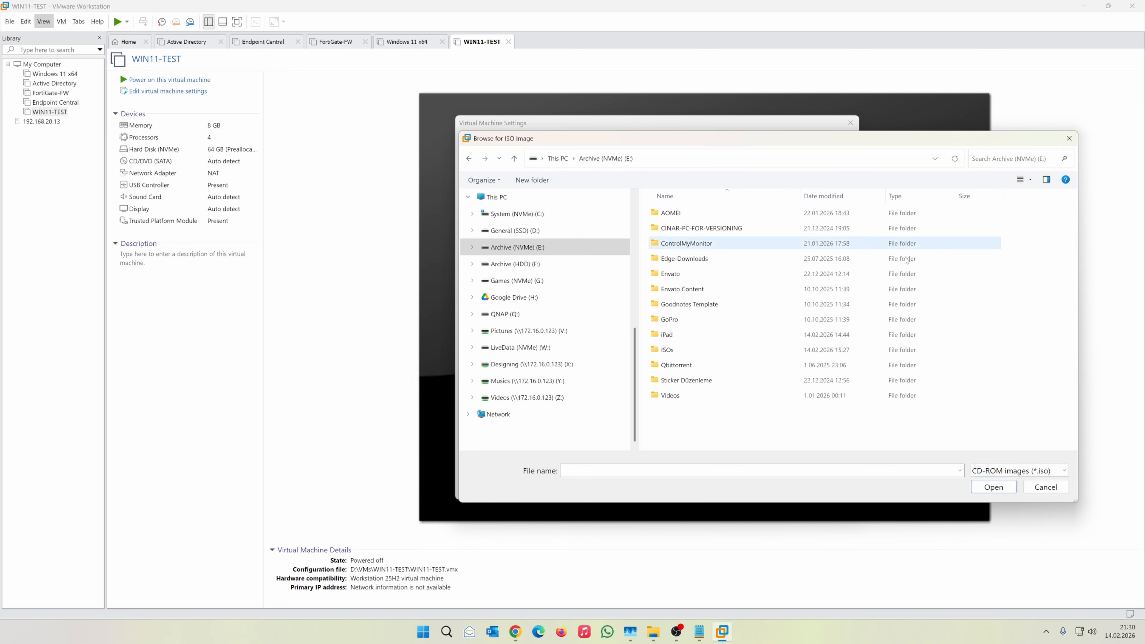
double_click(671, 349)
double_click(681, 259)
double_click(681, 213)
double_click(693, 228)
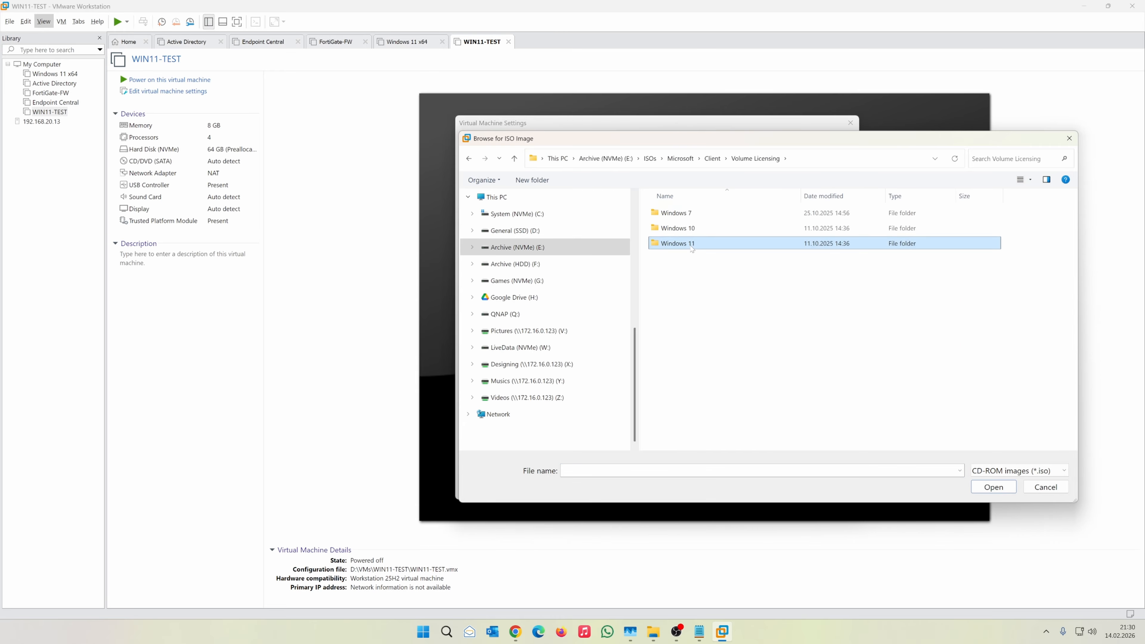
double_click(693, 228)
left_click(693, 213)
left_click(1000, 493)
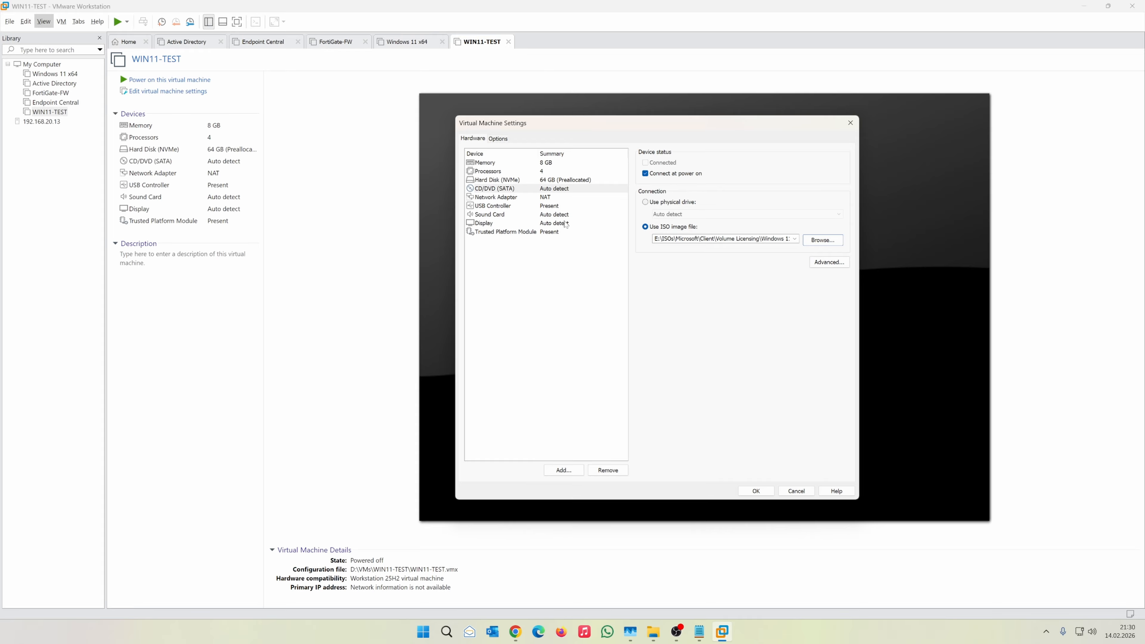
Review the network adapter, USB controller and sound card settings, including the option to specify a host sound card
left_click(496, 198)
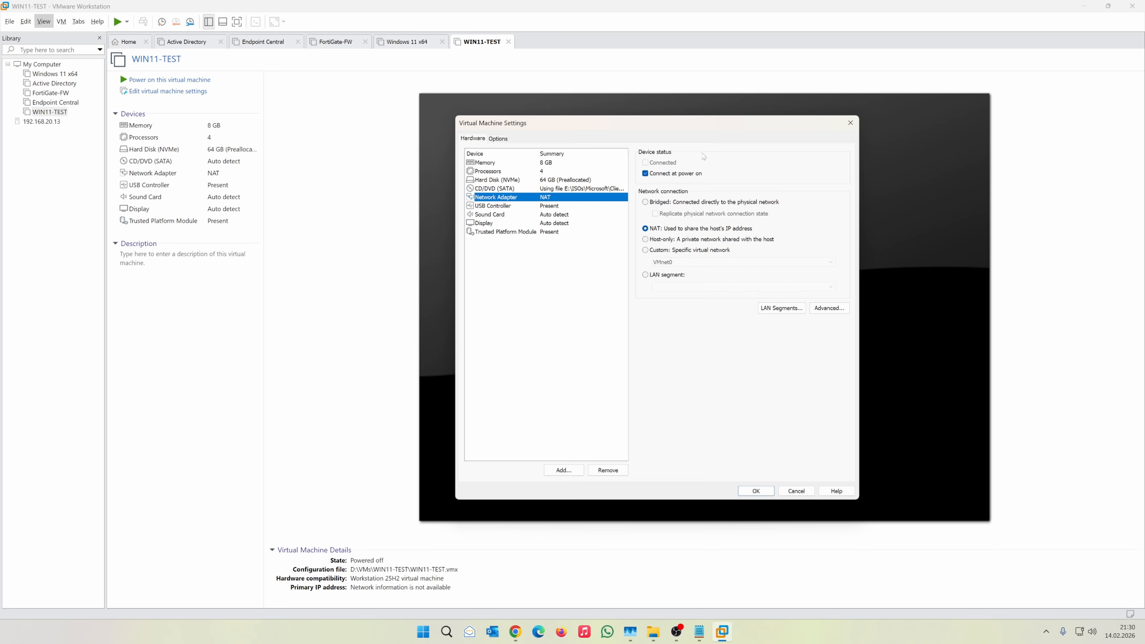
left_click(501, 206)
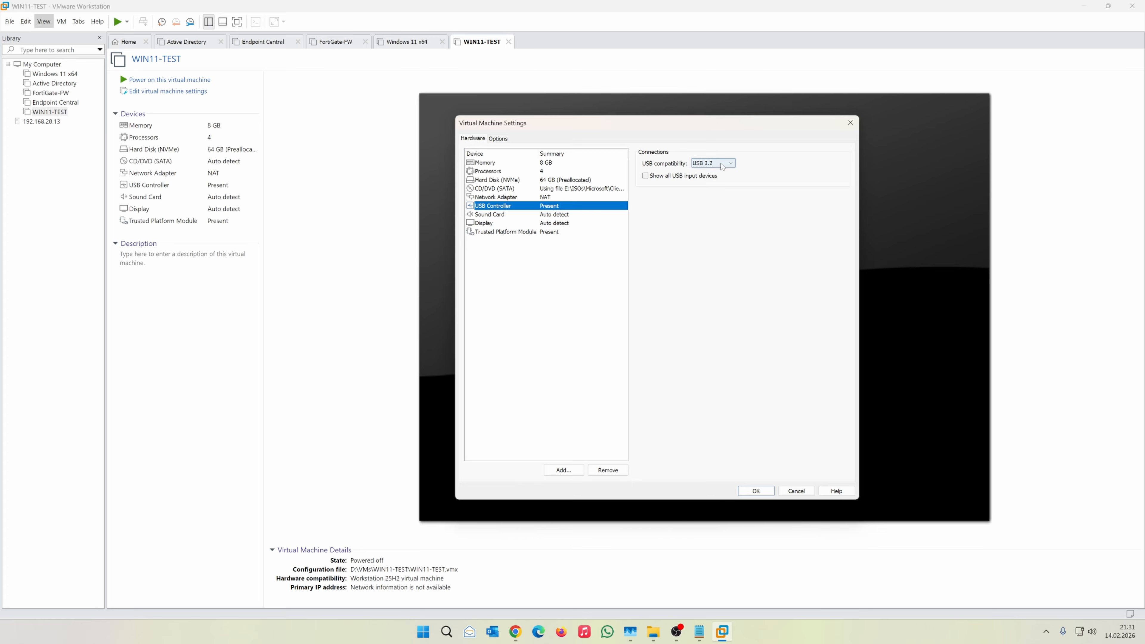
left_click(513, 215)
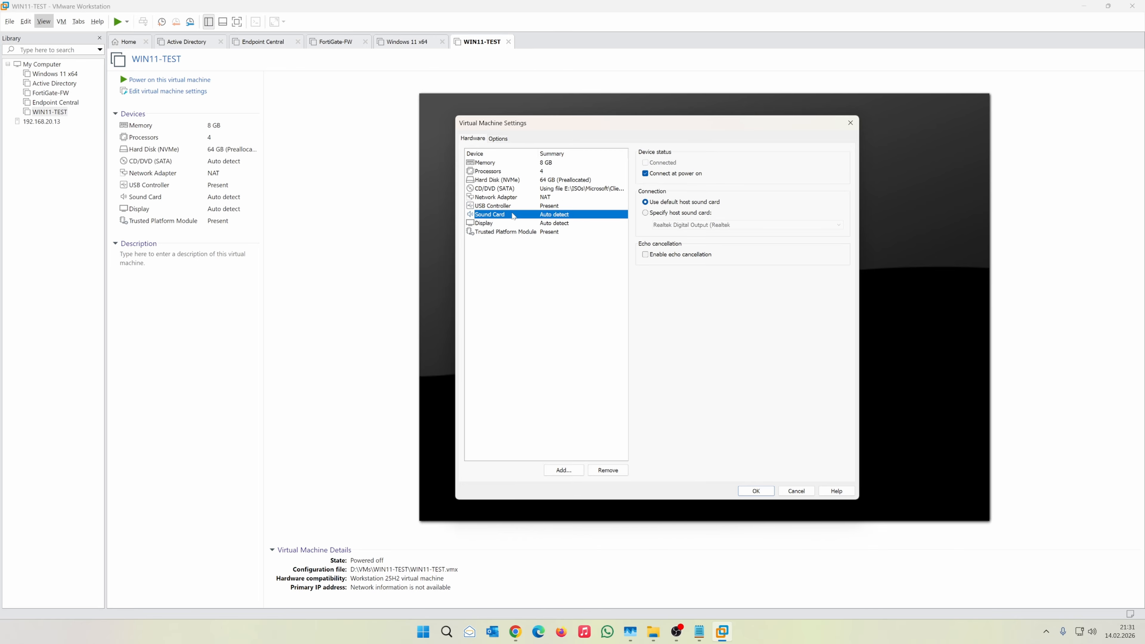
left_click(646, 213)
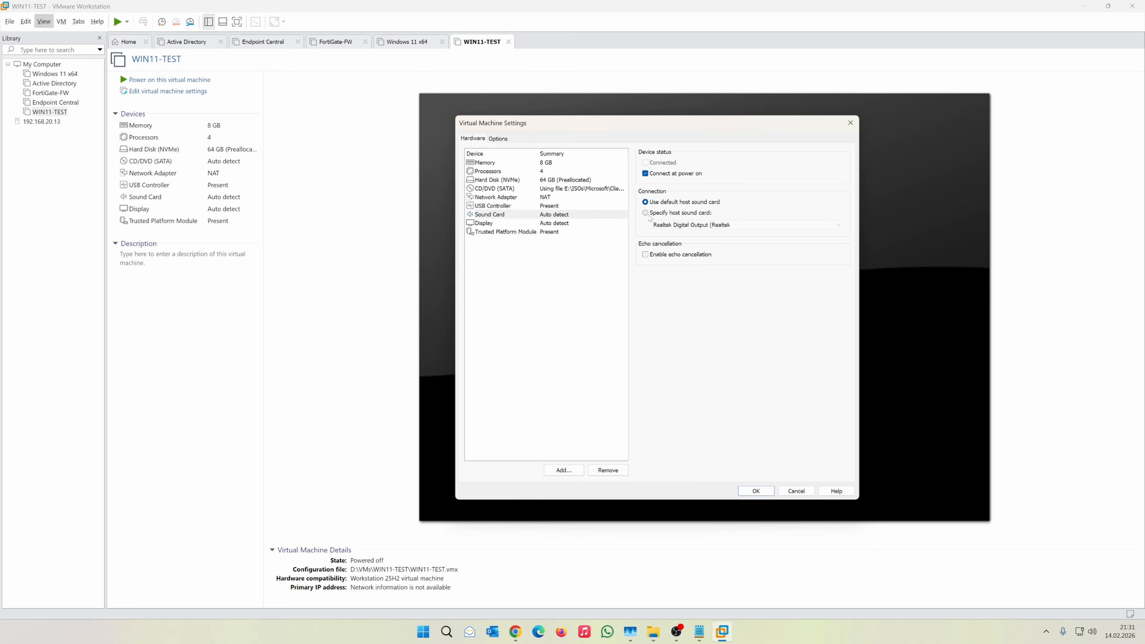
left_click(704, 225)
left_click(646, 206)
left_click(646, 202)
left_click(499, 215)
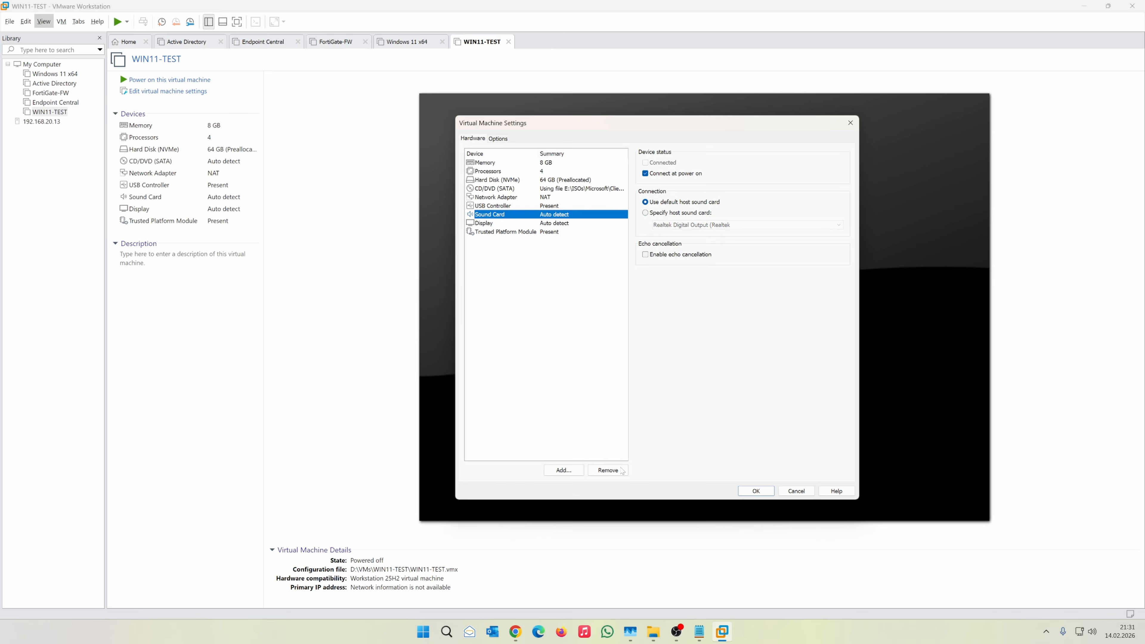
Enable 3D graphics acceleration for the virtual machine's display
left_click(518, 227)
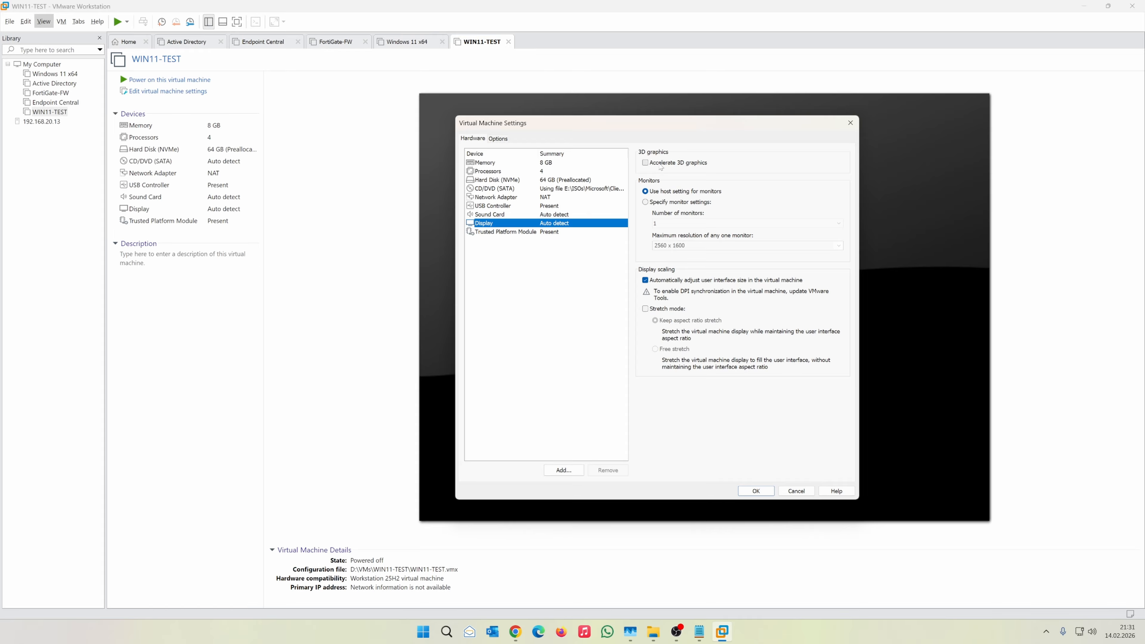
left_click(660, 164)
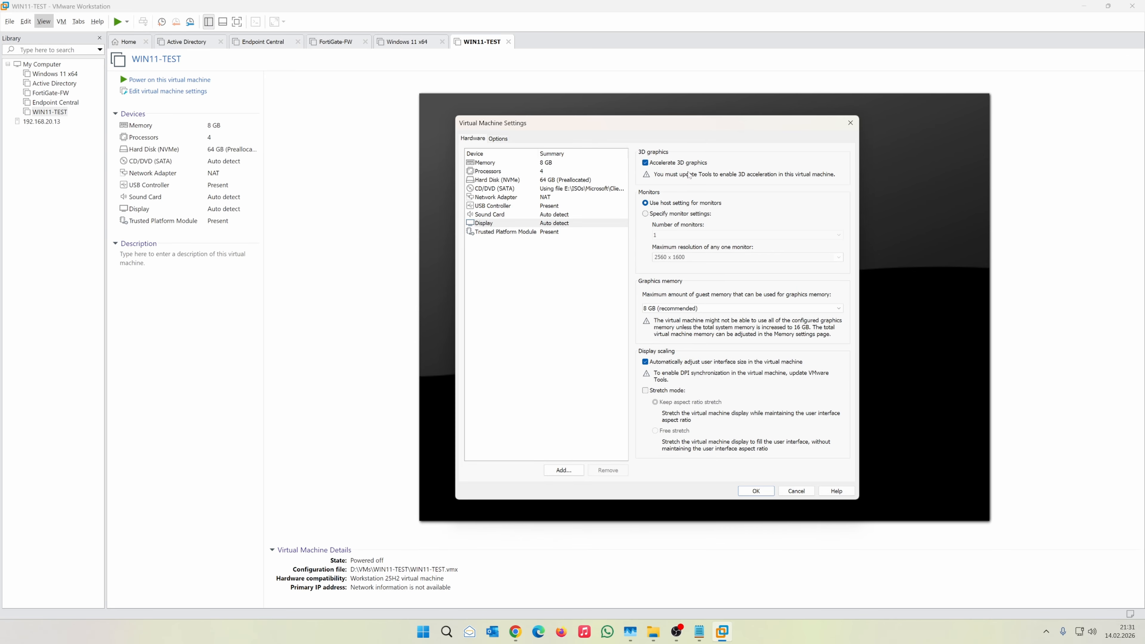
left_click_drag(663, 128, 673, 122)
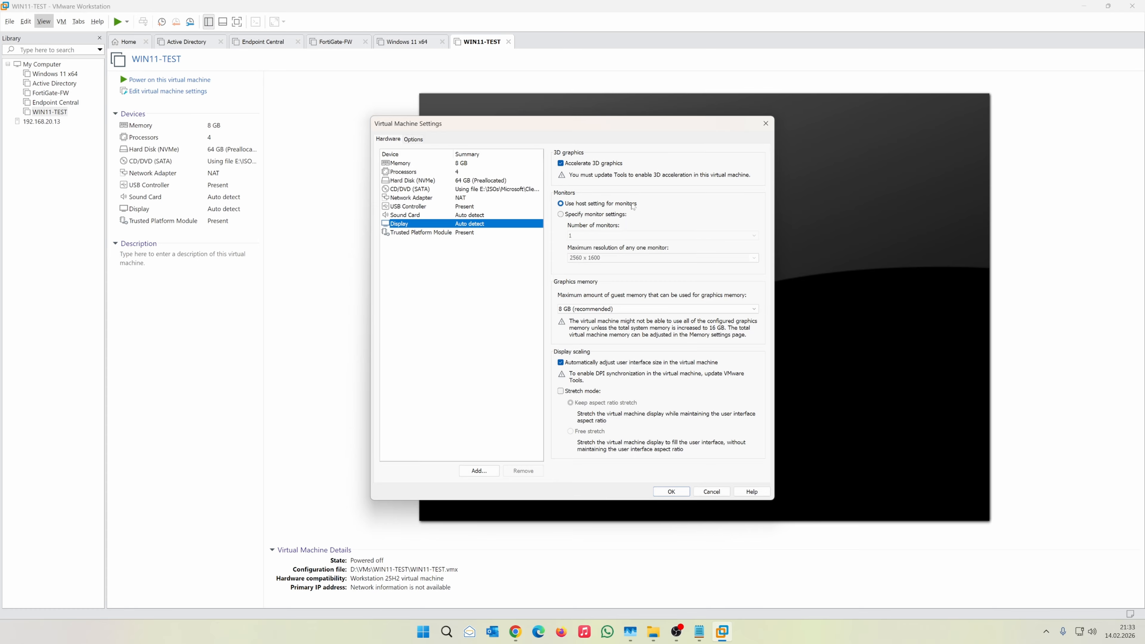
Review the Trusted Platform Module and the general options, including the guest operating system versions and the working directory
left_click(417, 233)
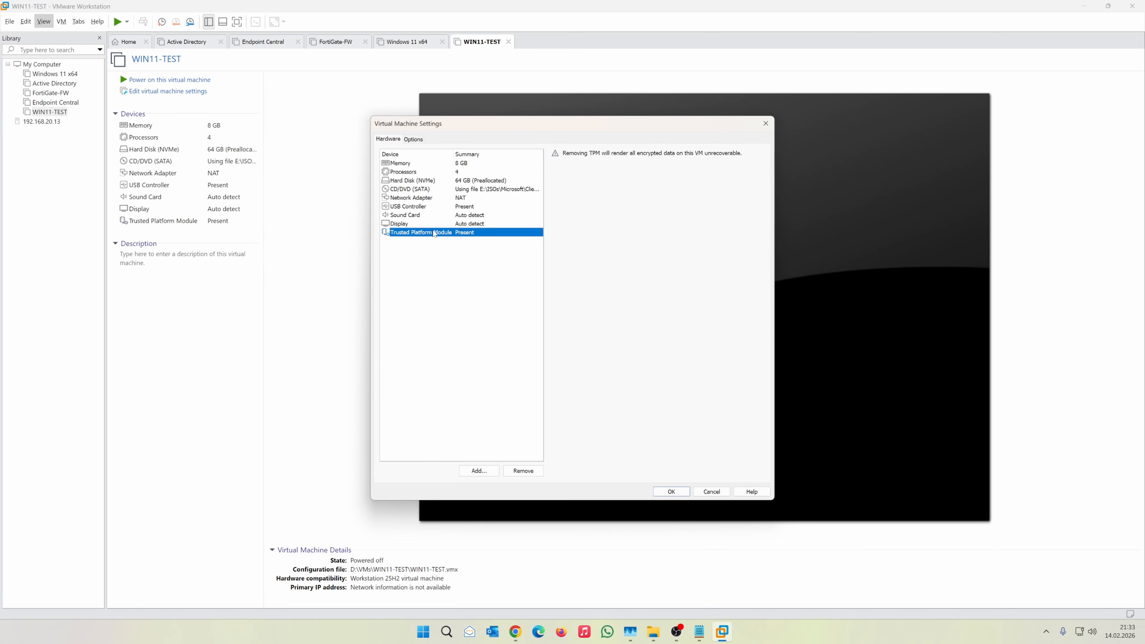
left_click(413, 140)
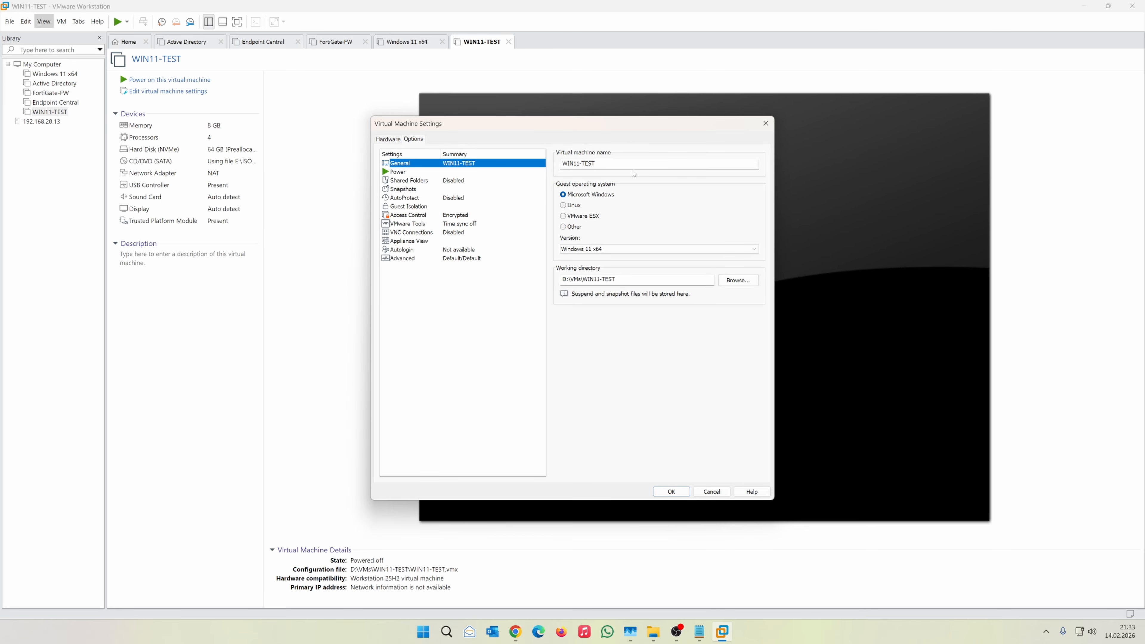
left_click(616, 249)
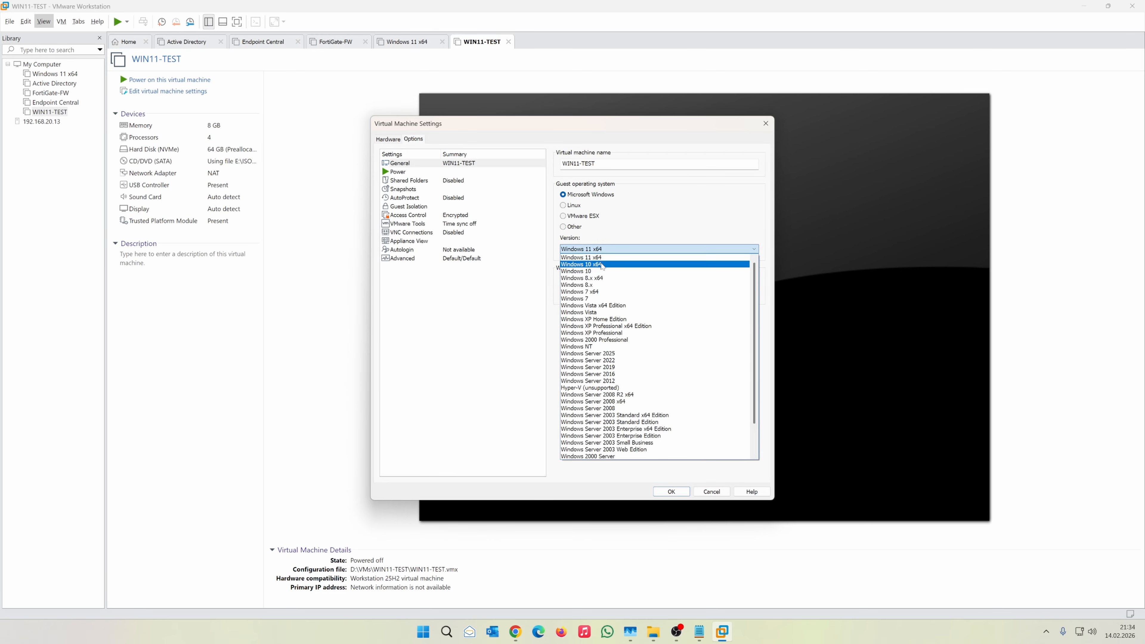
left_click(618, 134)
left_click_drag(620, 280, 560, 280)
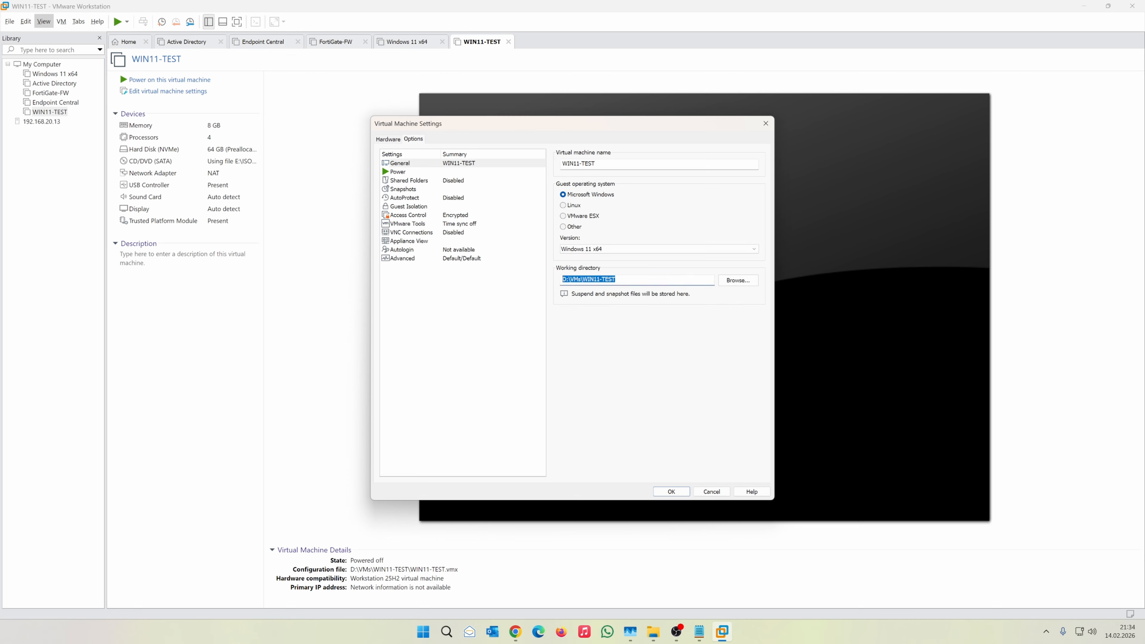
left_click(617, 280)
Check the virtual machine's power options and the available actions for its shutdown power control
left_click(411, 173)
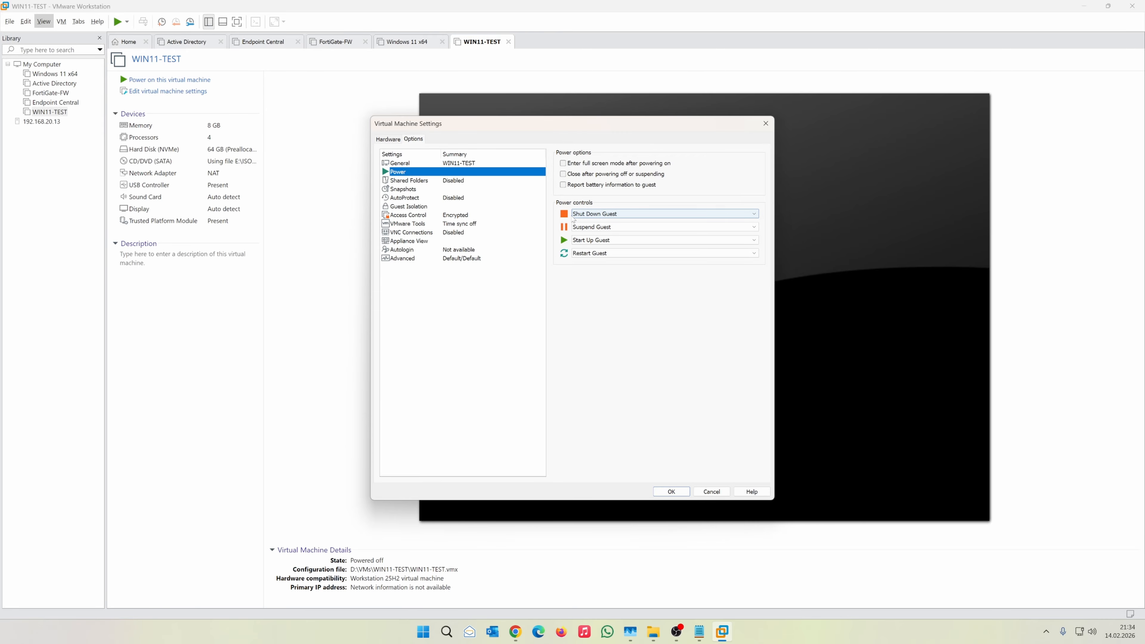
left_click(625, 215)
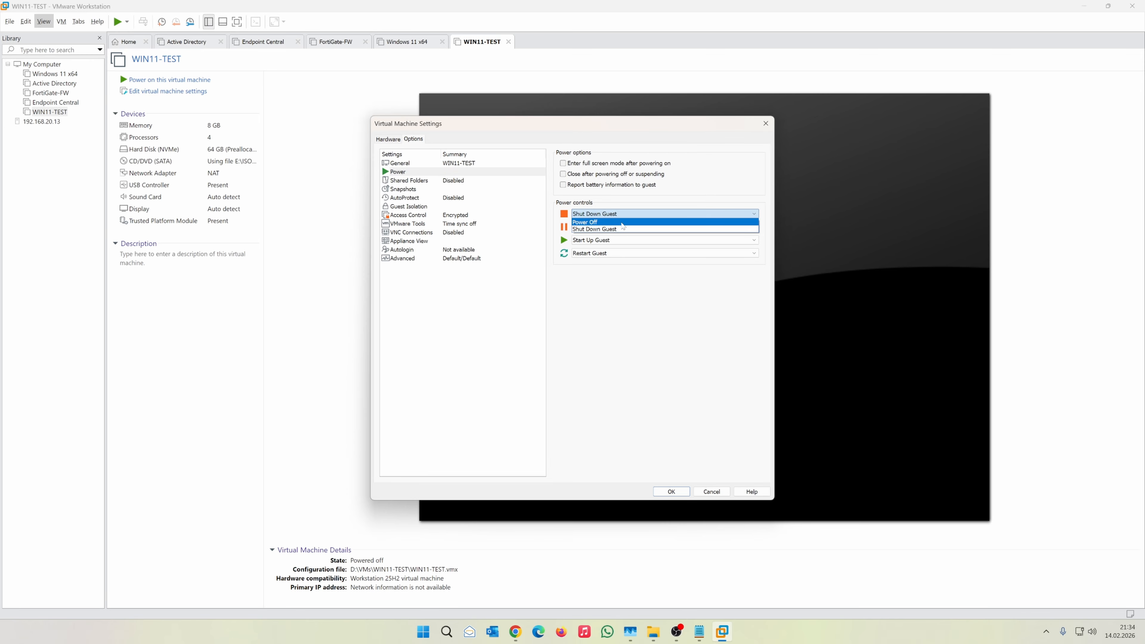
left_click(583, 217)
Set folder sharing to Always enabled and map it as a network drive in Windows guests
left_click(410, 182)
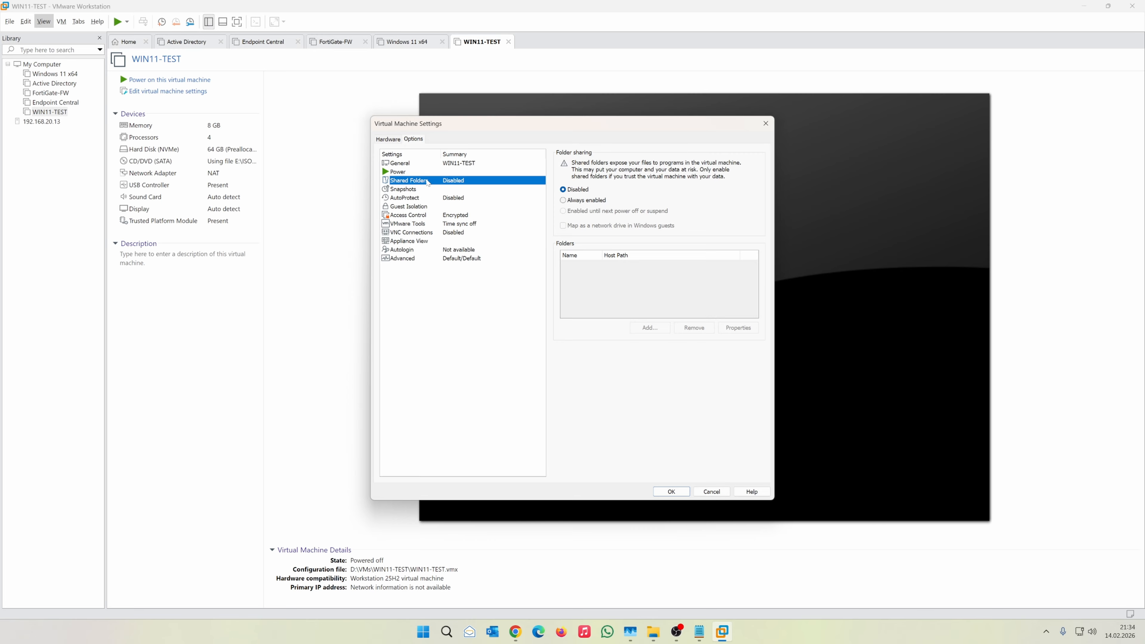
left_click(564, 202)
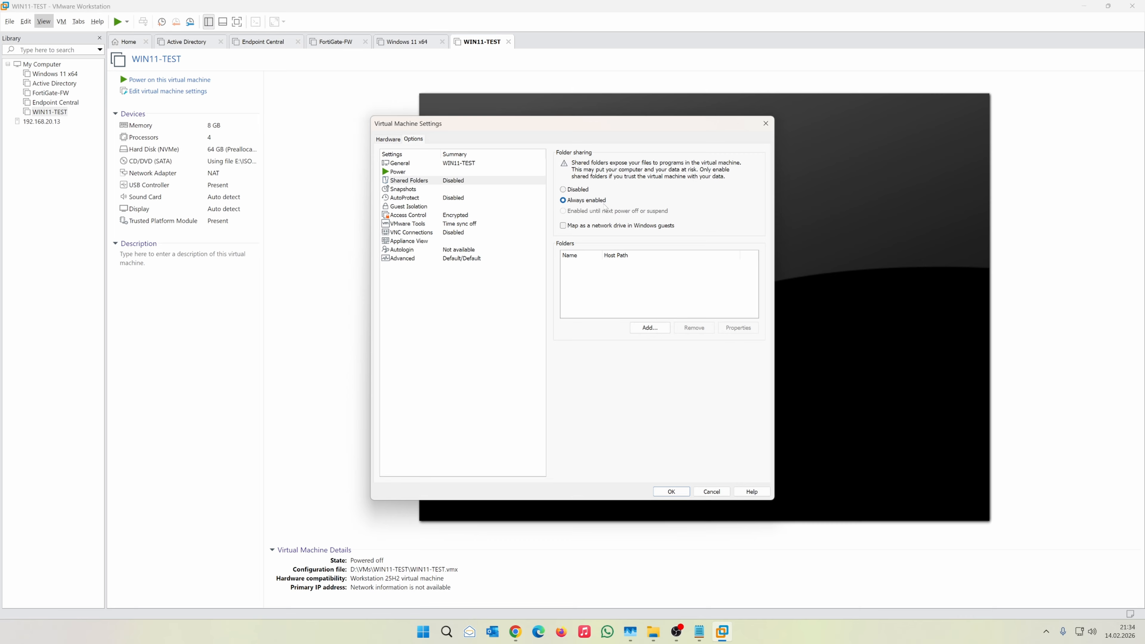
left_click(568, 228)
Try adding a shared host folder with the Add Shared Folder Wizard, and set folder sharing back to Disabled
left_click(651, 329)
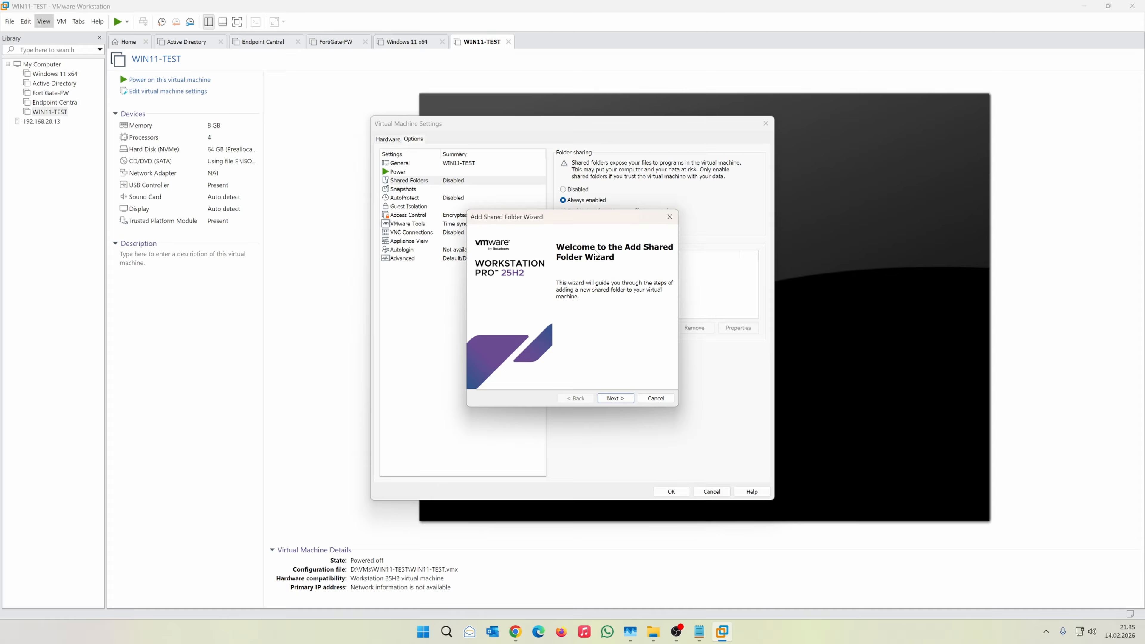
left_click_drag(592, 217, 614, 217)
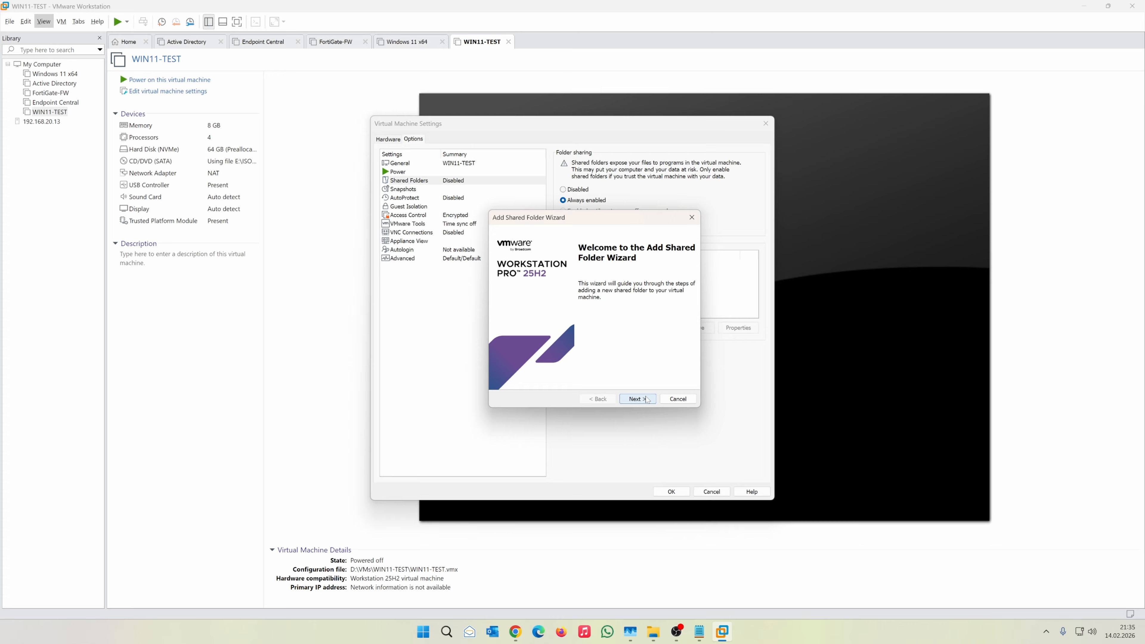
left_click(646, 400)
left_click(680, 276)
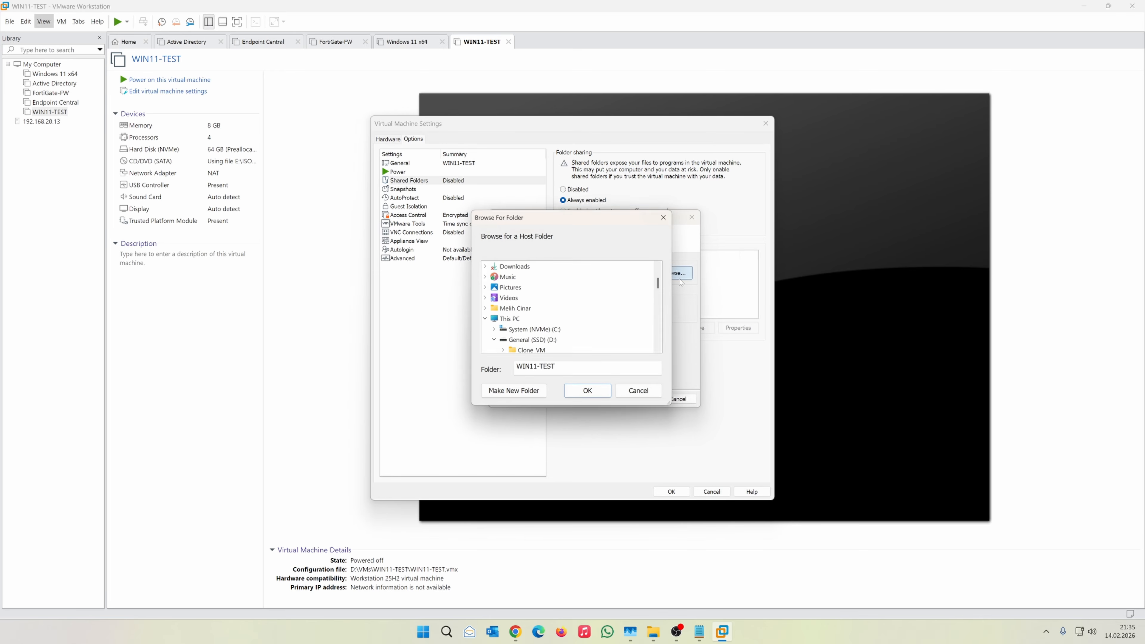
left_click(506, 277)
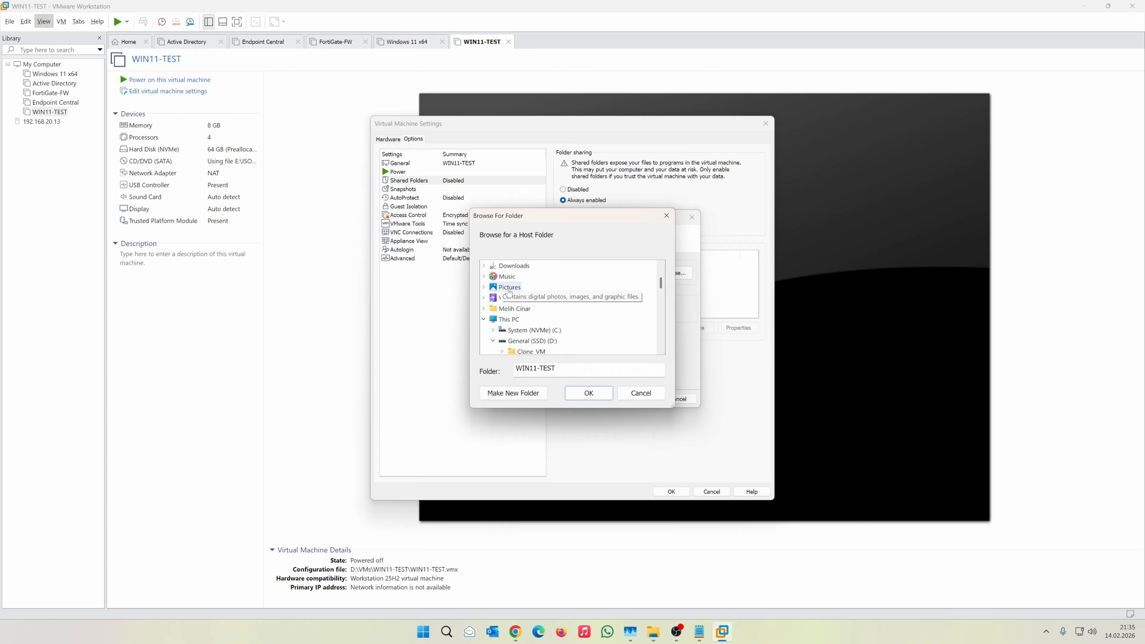
left_click(589, 393)
left_click(640, 398)
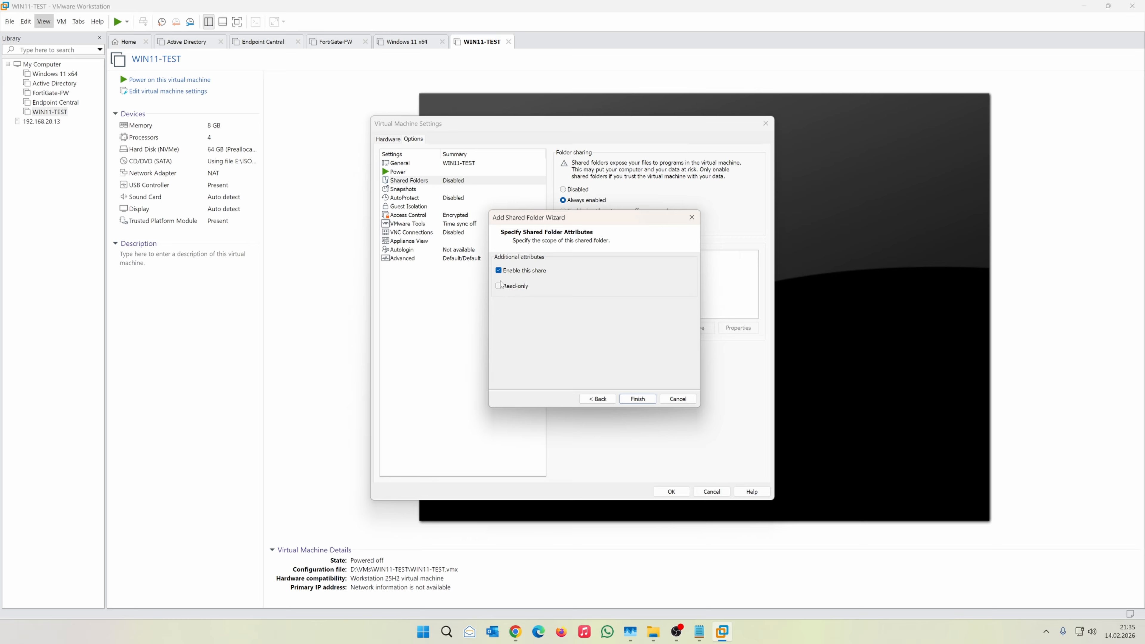
left_click(500, 287)
left_click(641, 399)
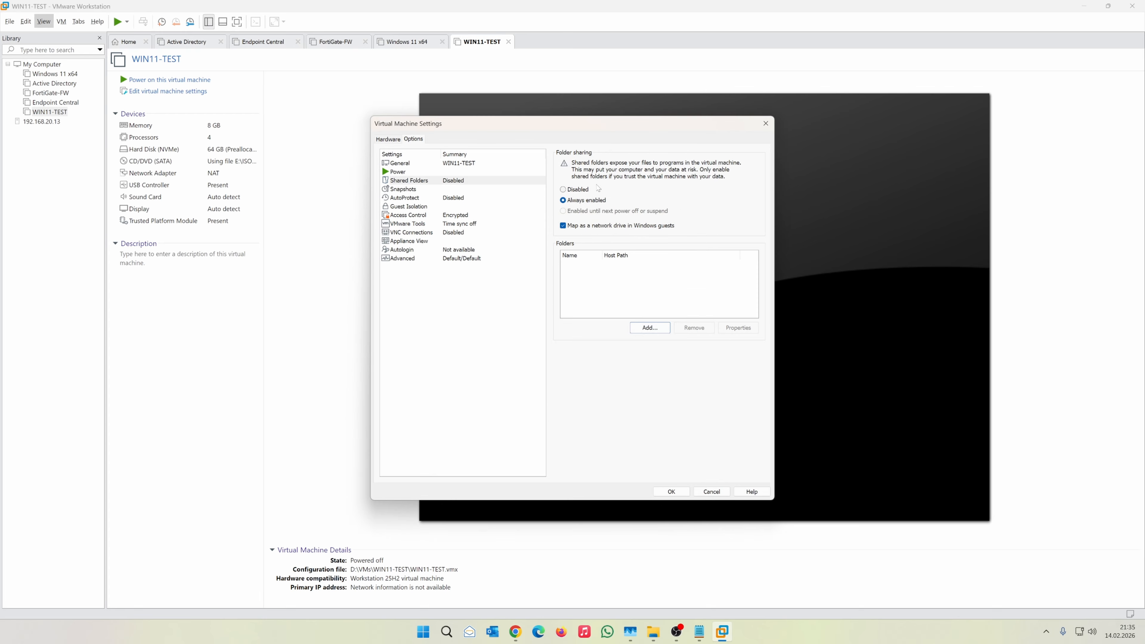
left_click(569, 190)
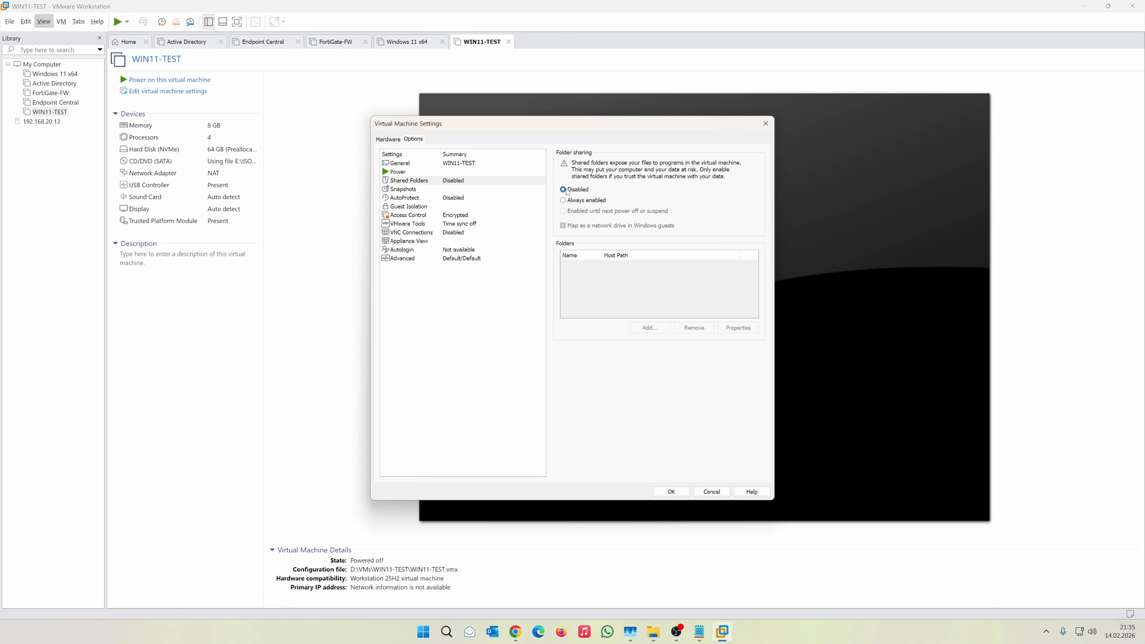
Try Revert to snapshot as the snapshot behaviour when powering off, and restore Just power off
left_click(429, 190)
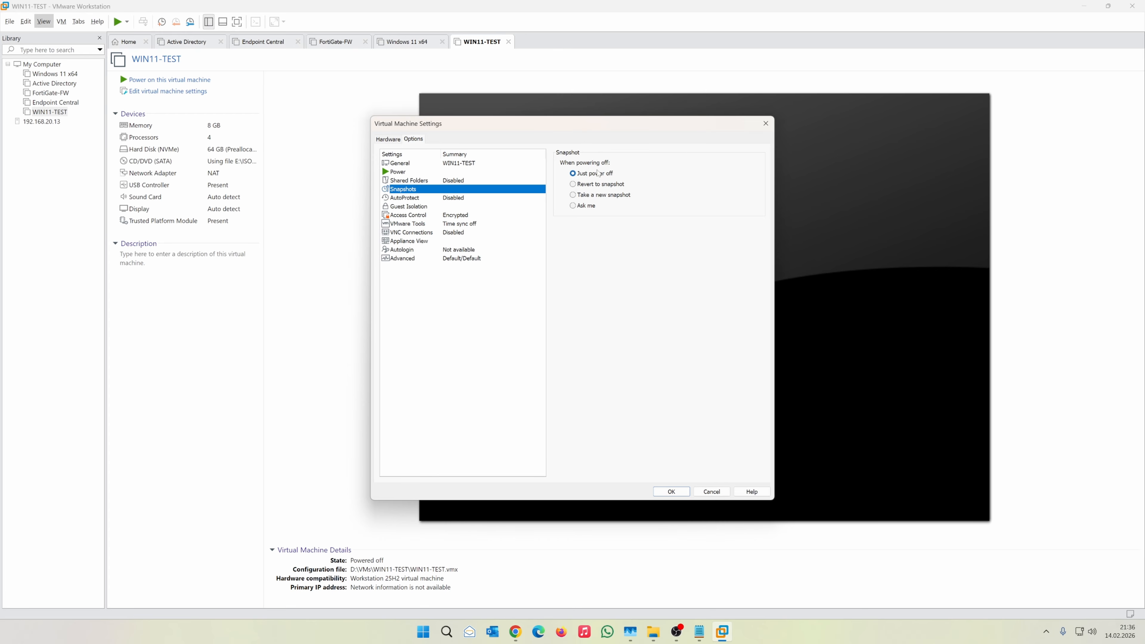
left_click(577, 185)
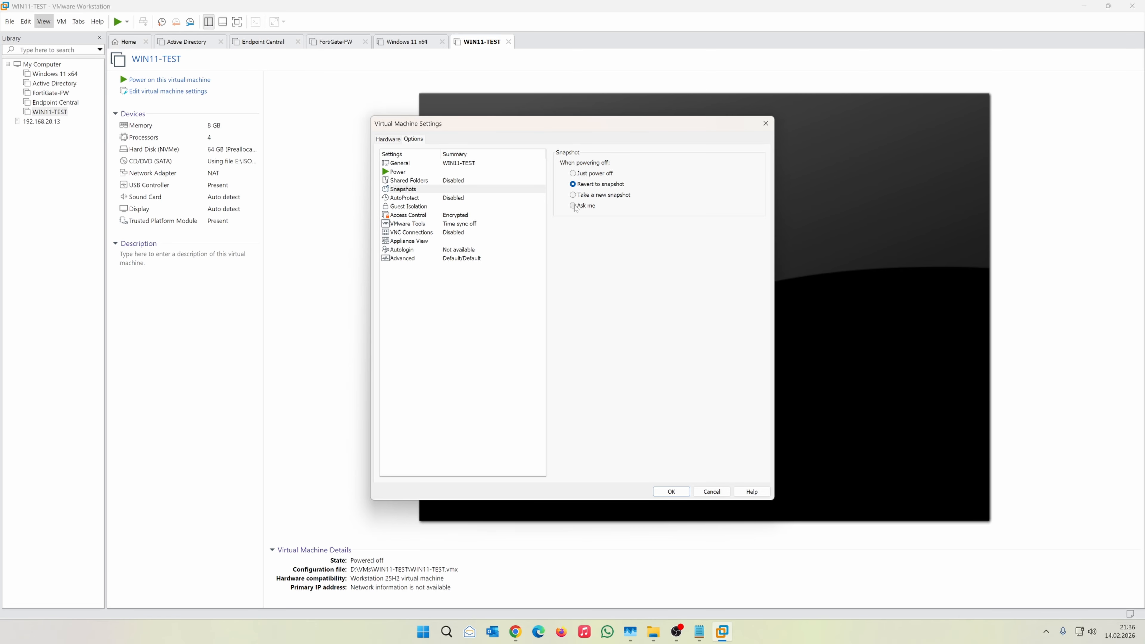
left_click(573, 174)
Enable AutoProtect with a Daily interval and select the maximum number of AutoProtect snapshots for editing
left_click(408, 199)
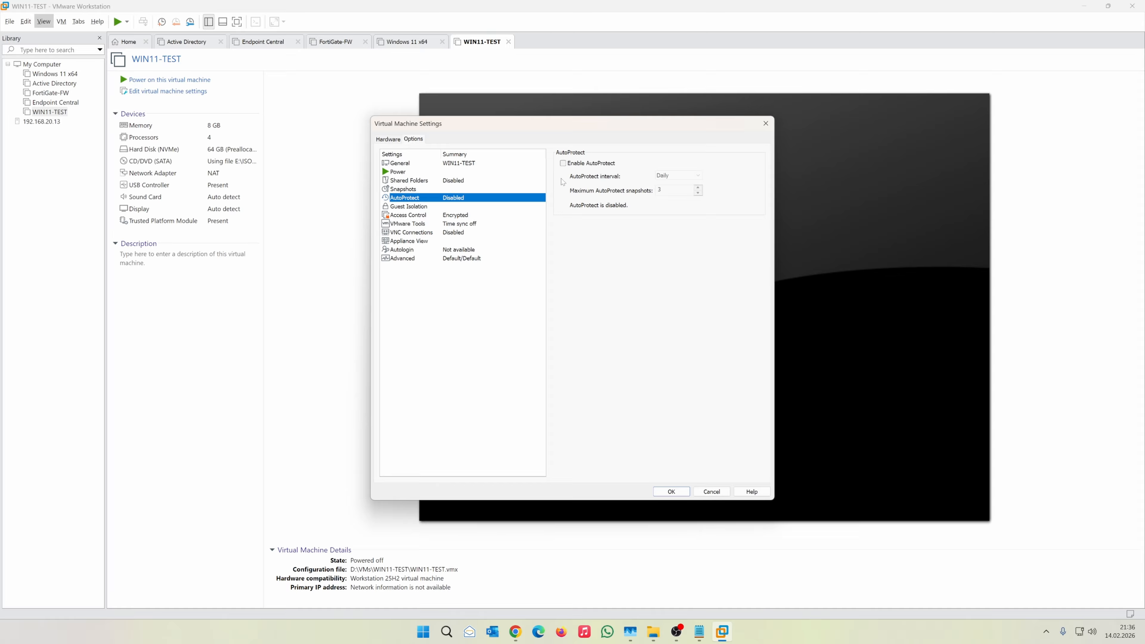
left_click(564, 163)
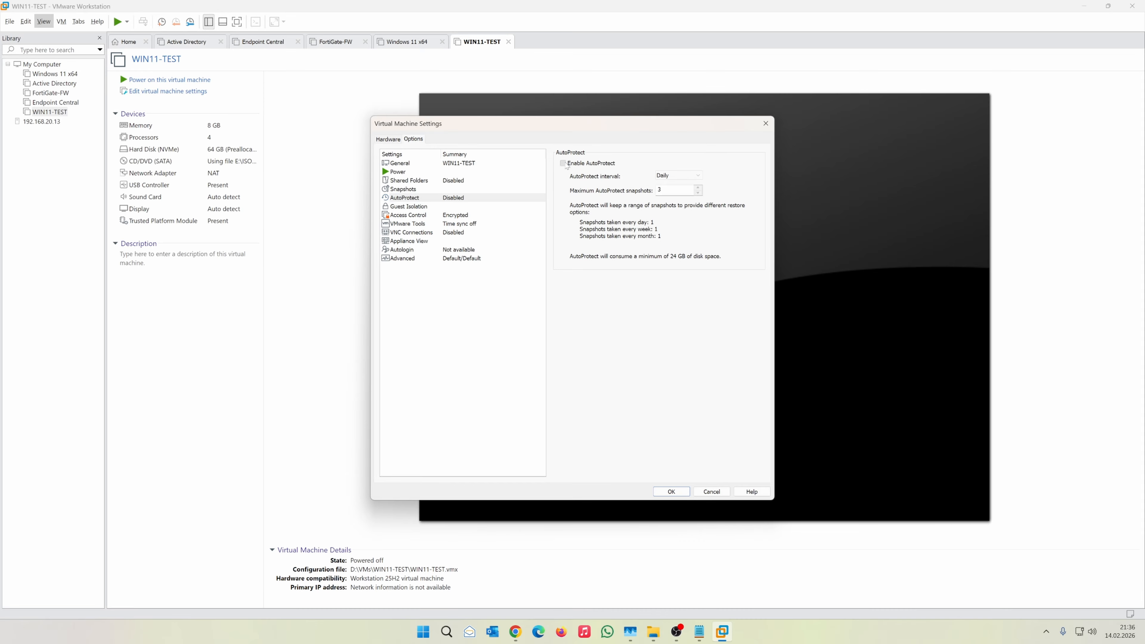
left_click(703, 180)
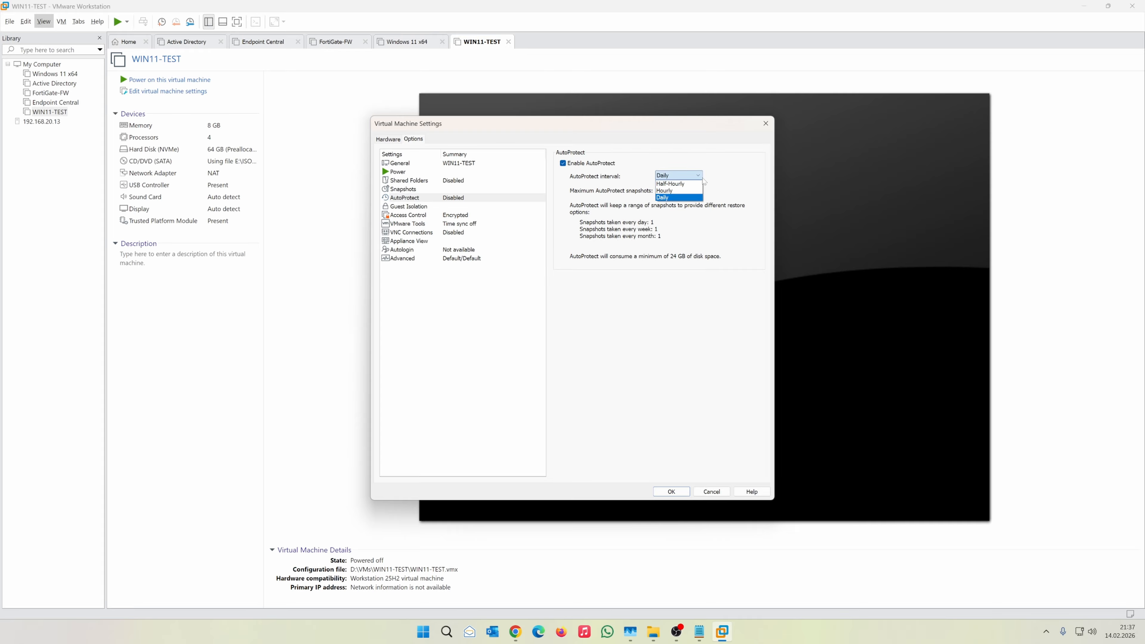
left_click(669, 199)
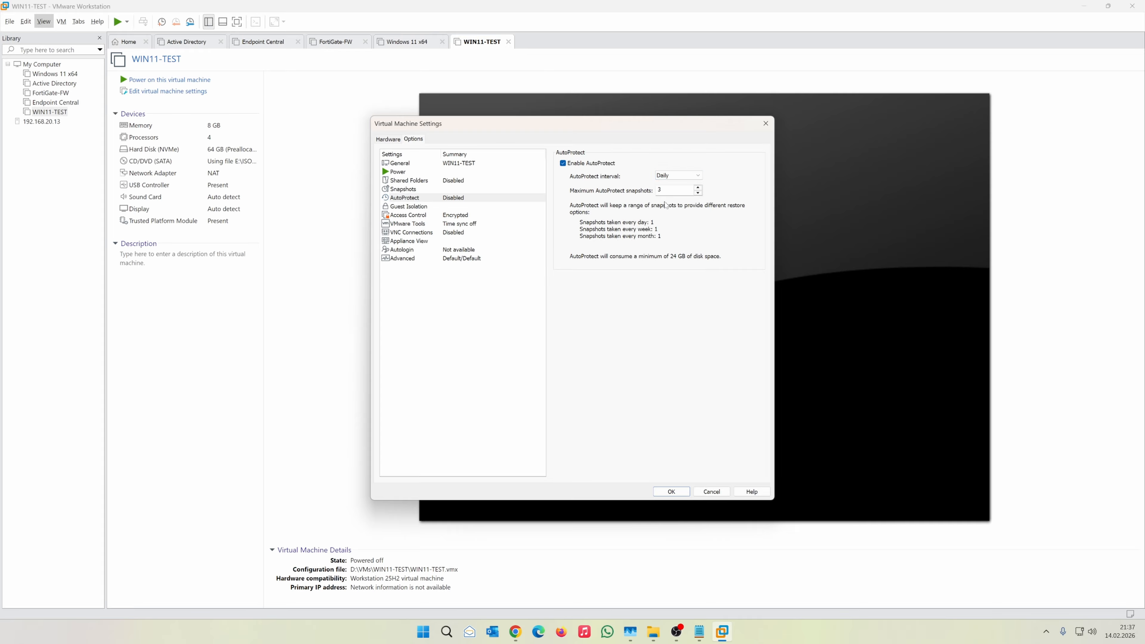
double_click(655, 191)
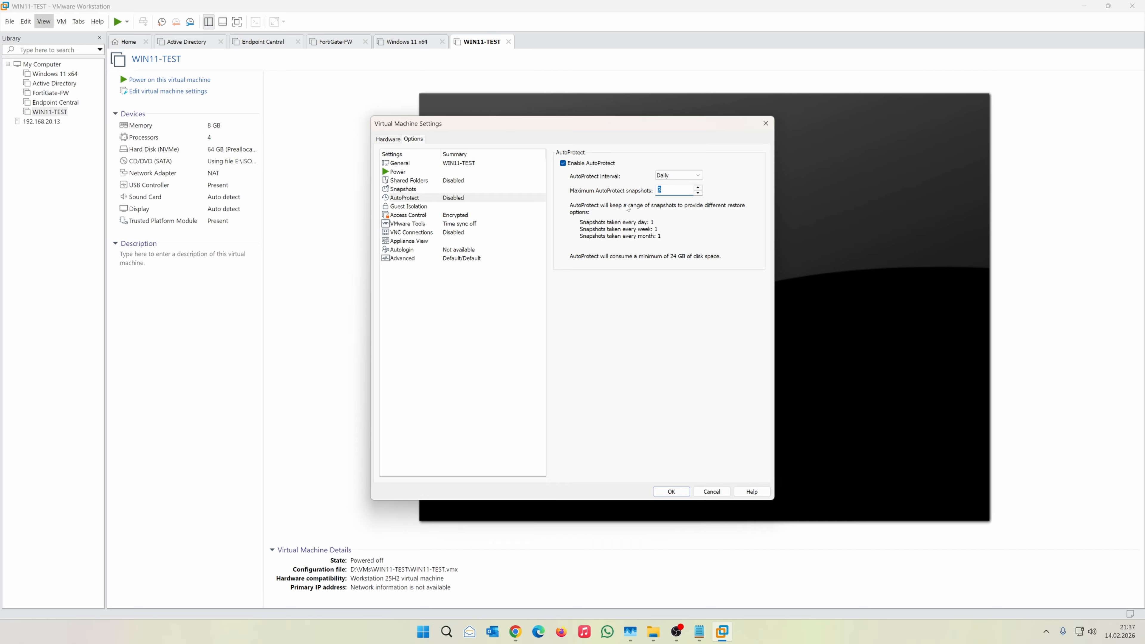